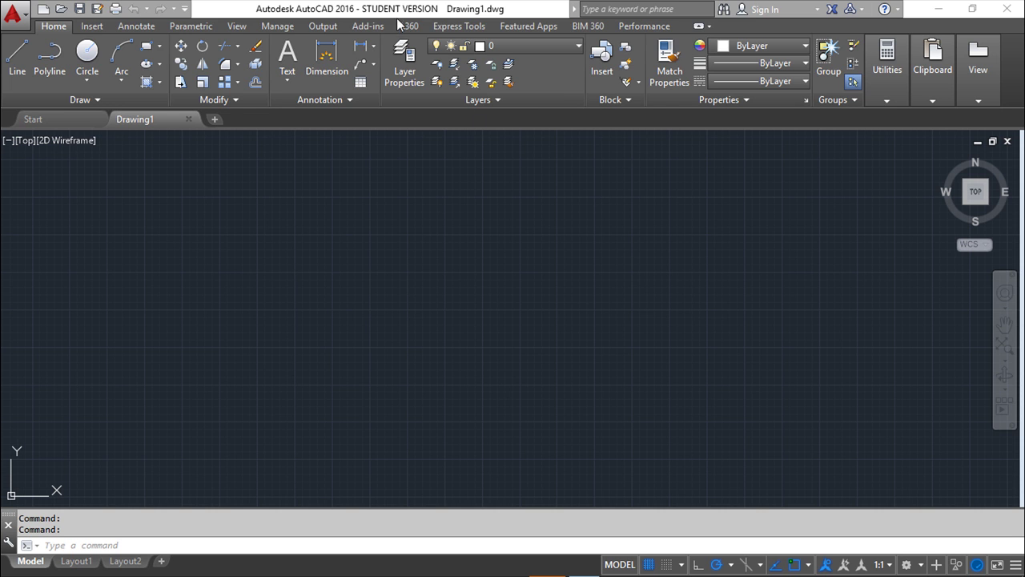
Run LIMITS with lower-left corner 0,0 and upper-right corner 420,297
{"action": "type", "text": "limits"}
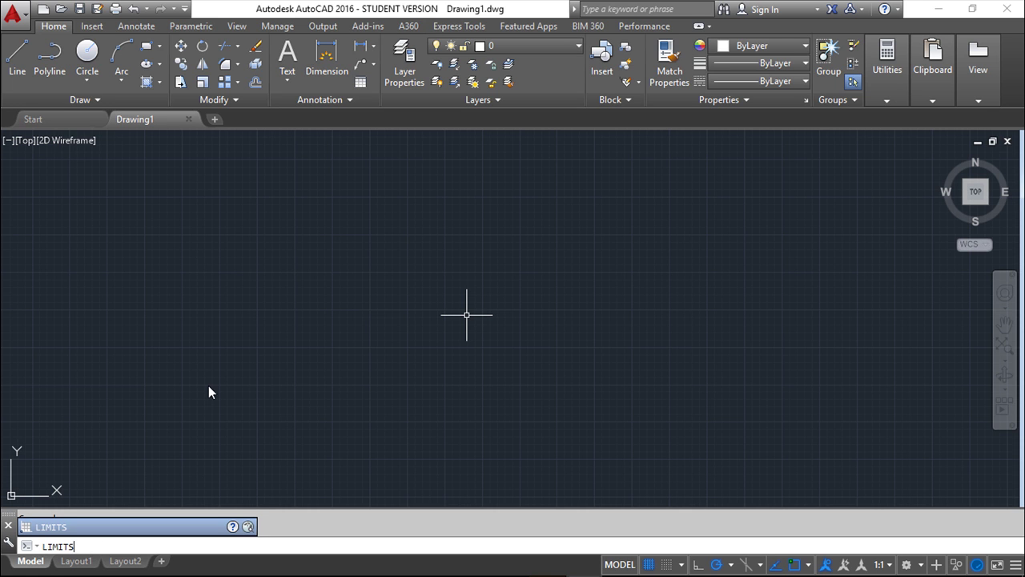
{"action": "key", "text": "Return"}
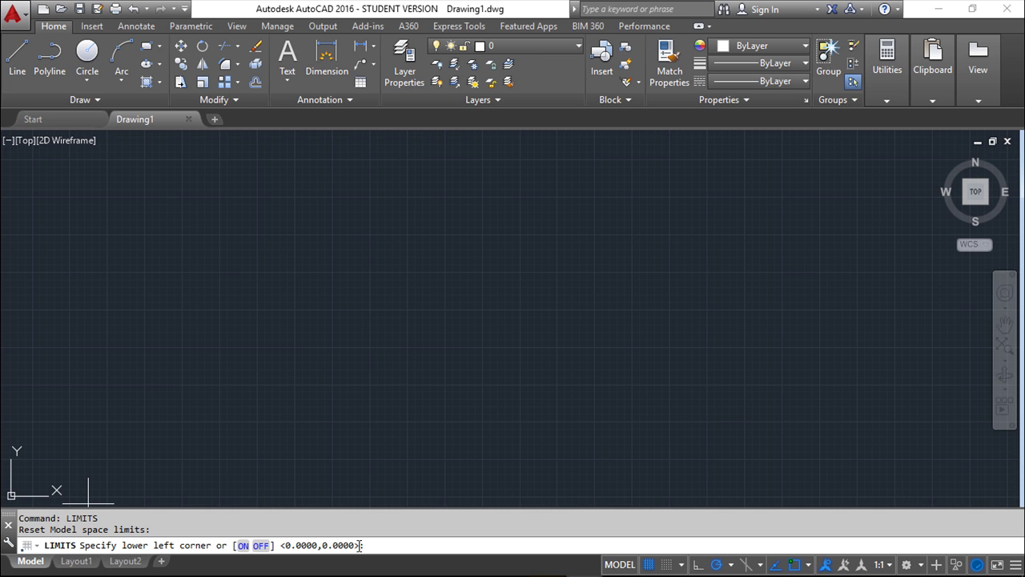
{"action": "key", "text": "Return"}
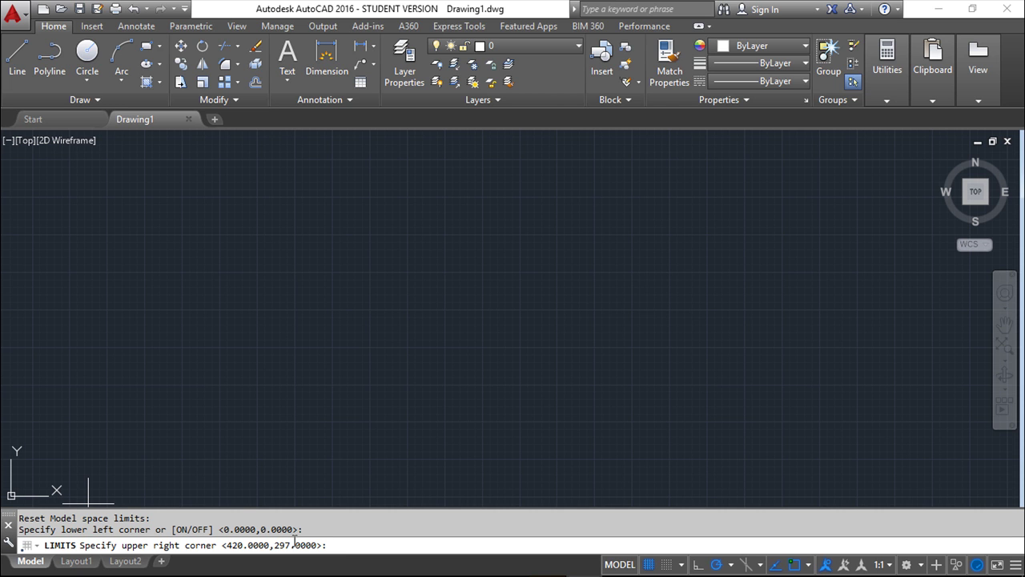
{"action": "key", "text": "Return"}
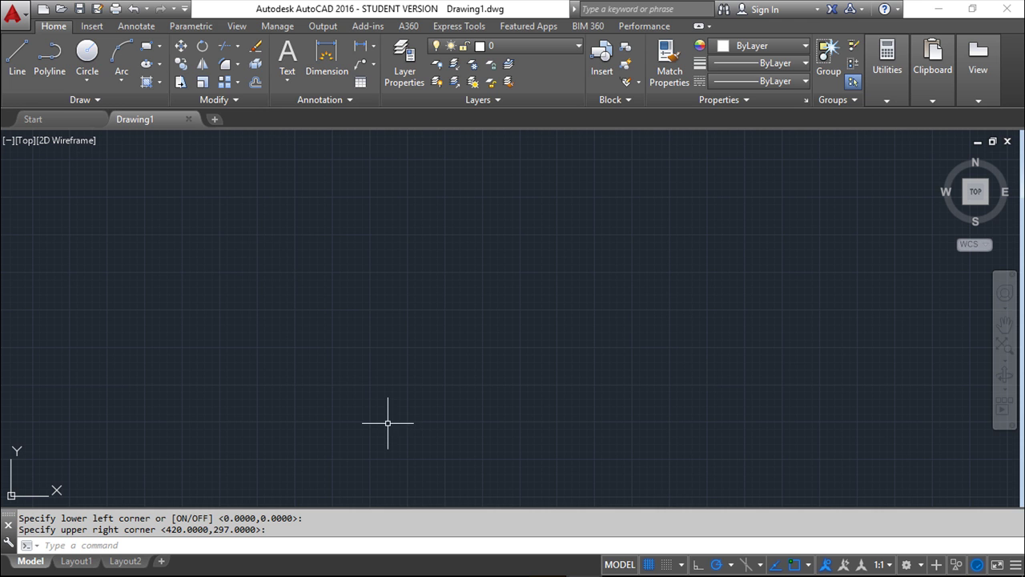
Draw a 420 by 297 rectangle with its first corner at 0,0
{"action": "left_click", "coordinate": [146, 48]}
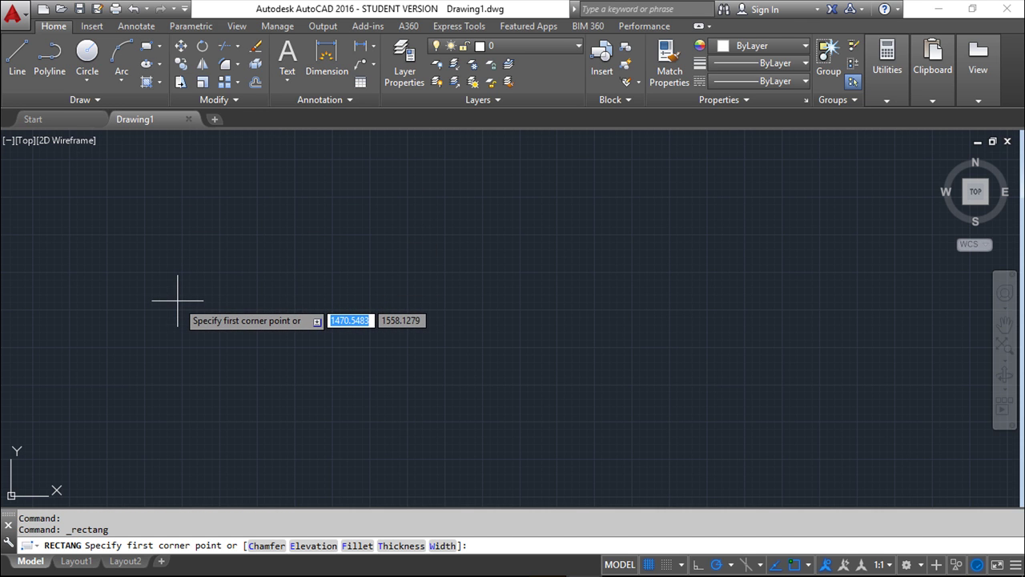
{"action": "type", "text": "0,0"}
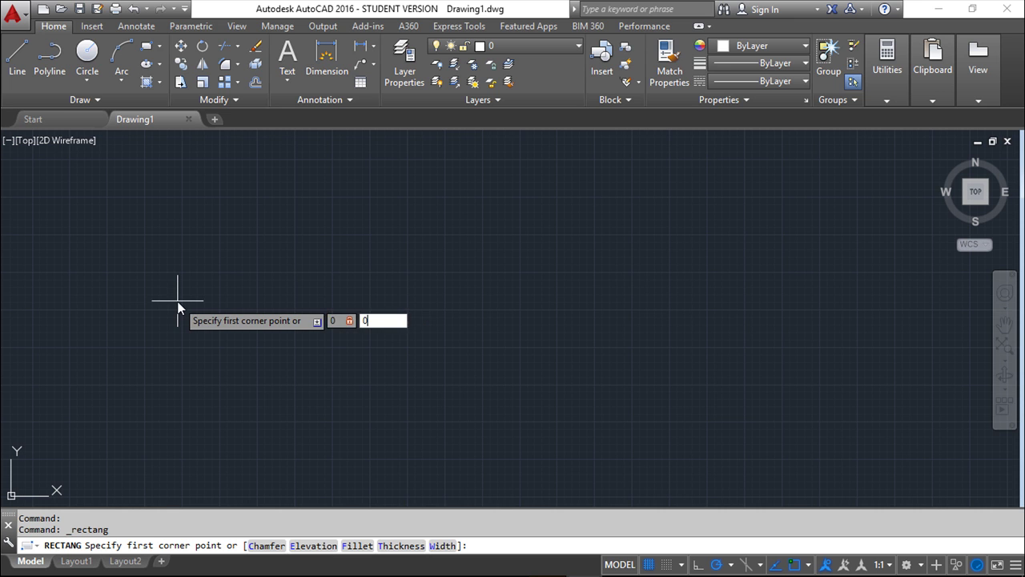
{"action": "key", "text": "Return"}
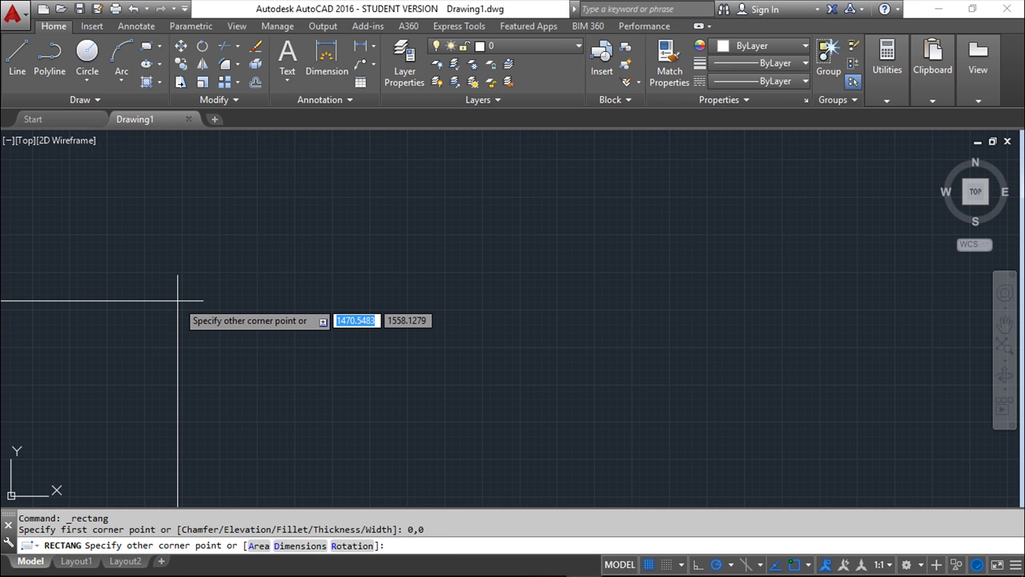
{"action": "type", "text": "420"}
{"action": "key", "text": "Tab"}
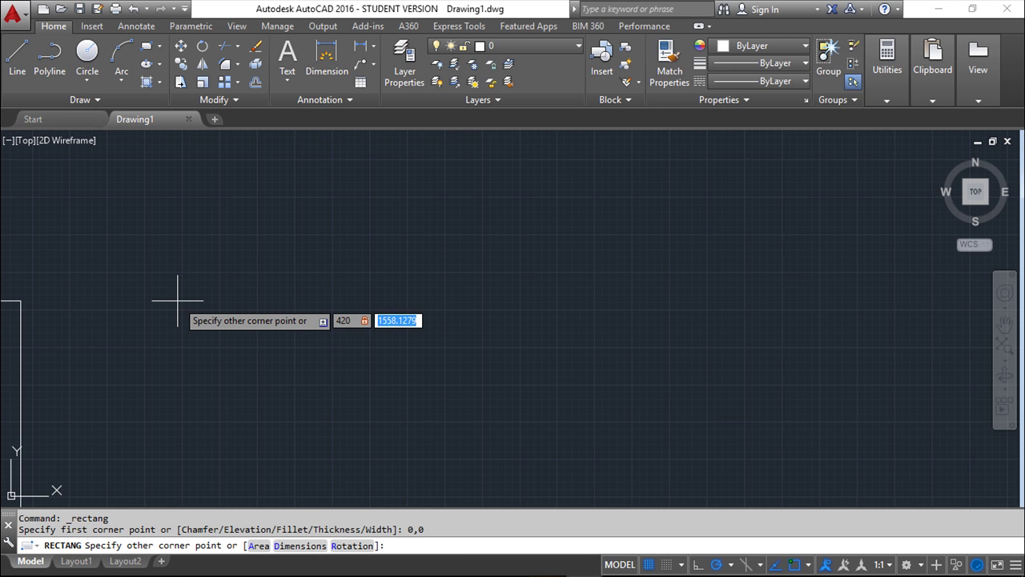
{"action": "type", "text": "297"}
{"action": "key", "text": "Return"}
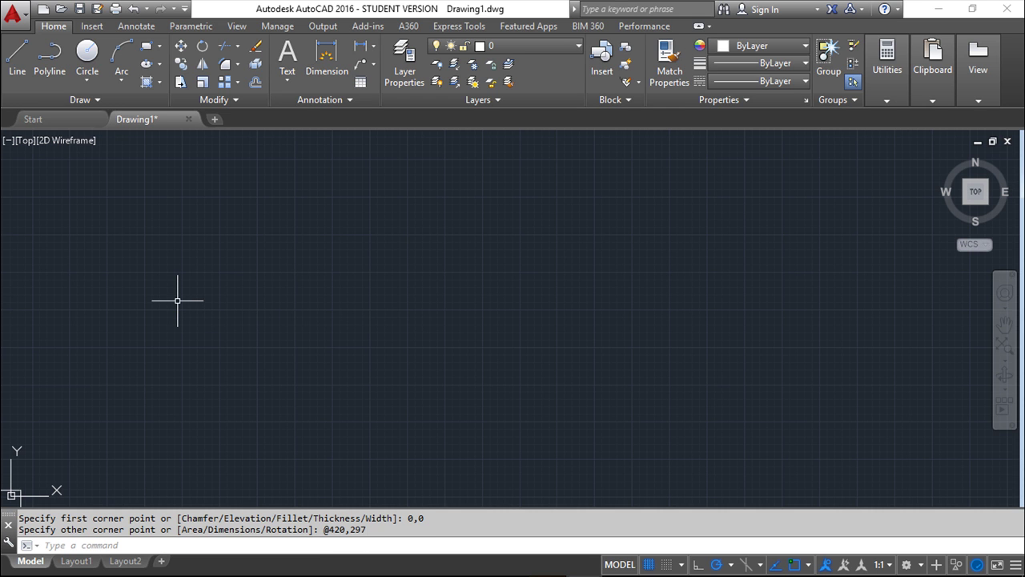
{"action": "type", "text": "z"}
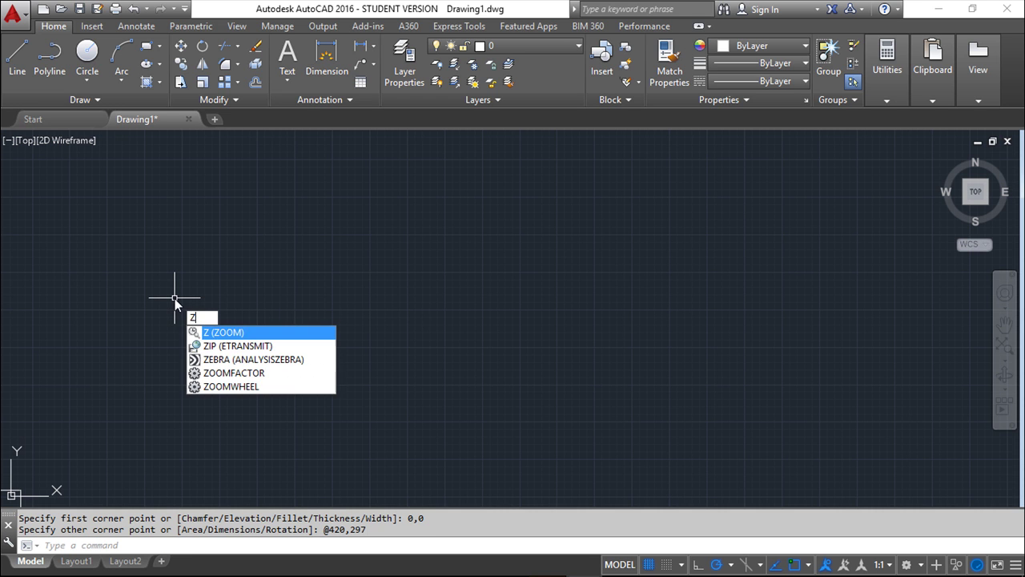
{"action": "key", "text": "Return"}
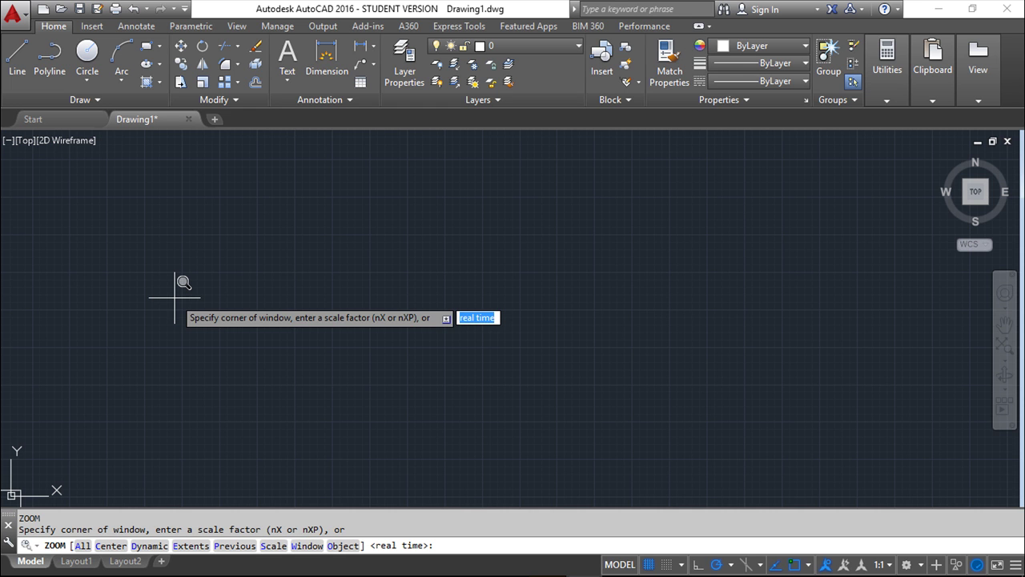
Zoom to All so the 420 by 297 rectangle fills the screen
{"action": "left_click", "coordinate": [84, 545]}
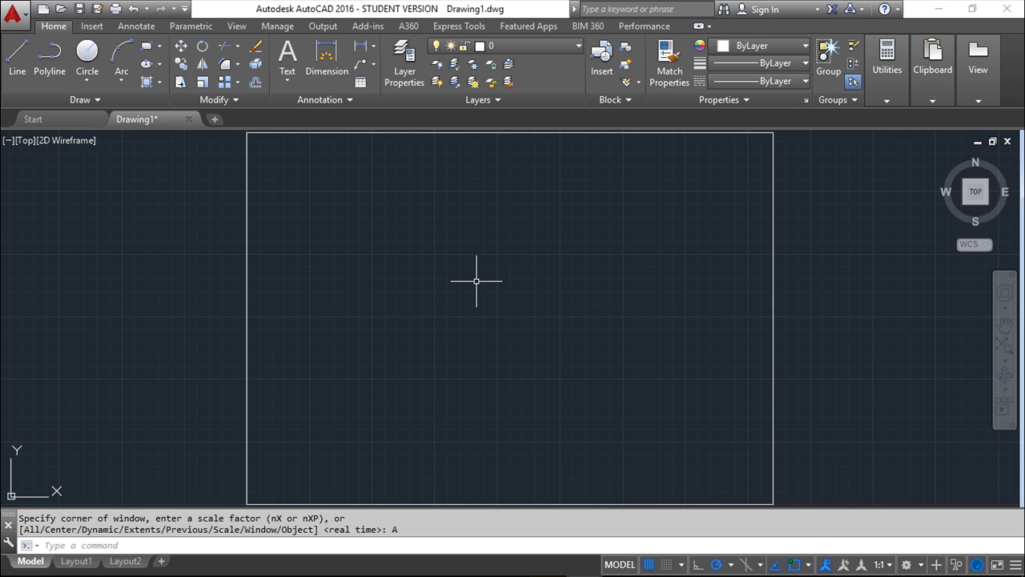
{"action": "left_click", "coordinate": [17, 60]}
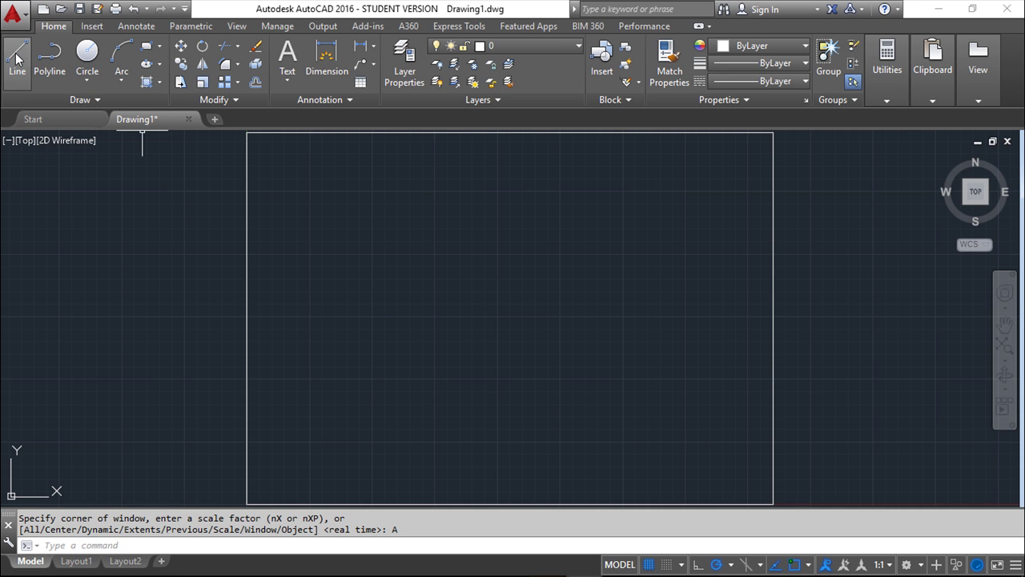
{"action": "left_click", "coordinate": [452, 275]}
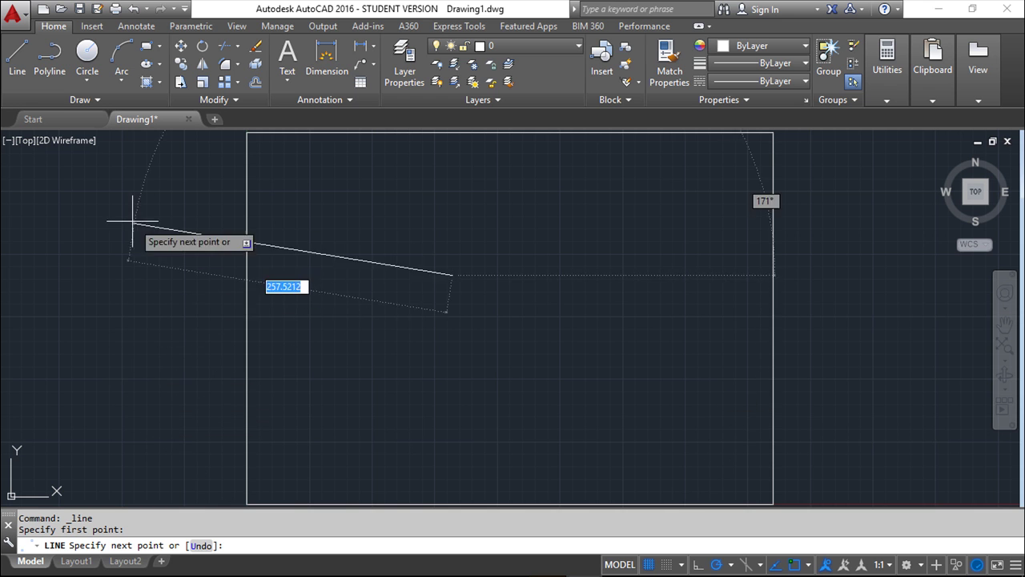
{"action": "left_click", "coordinate": [106, 349]}
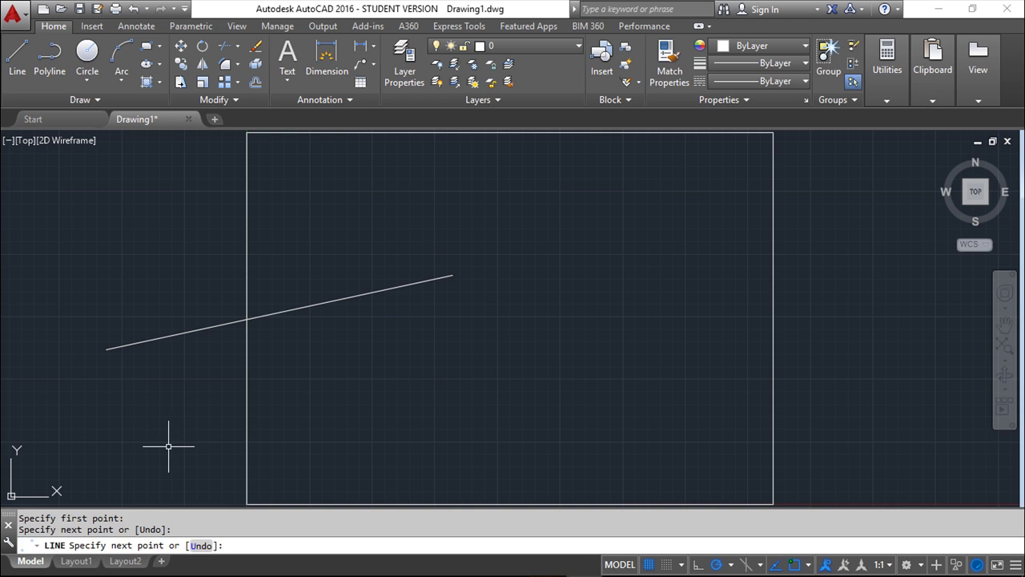
{"action": "key", "text": "Escape"}
{"action": "key", "text": "Escape"}
{"action": "key", "text": "Escape"}
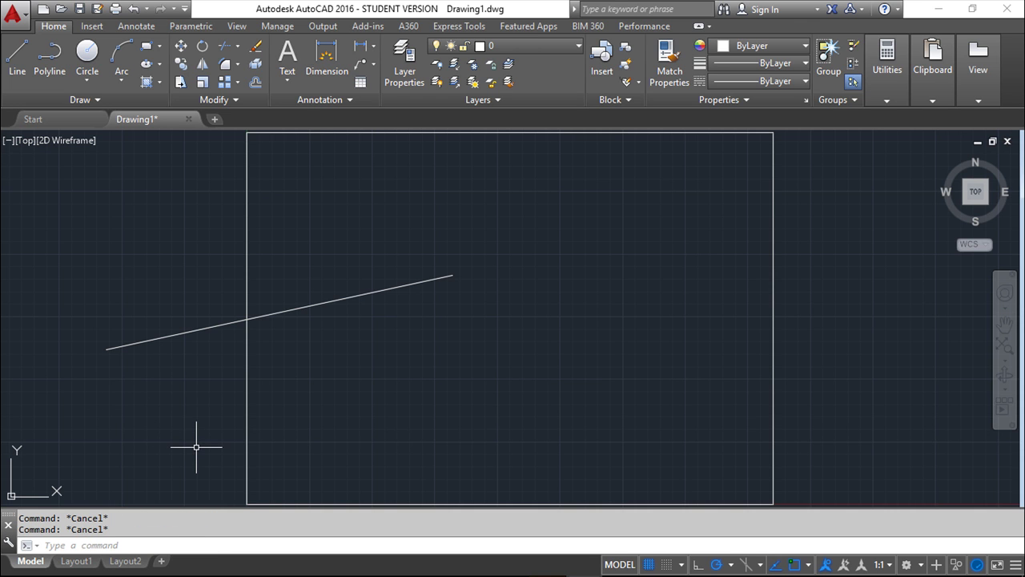
{"action": "type", "text": "e"}
{"action": "key", "text": "Return"}
{"action": "left_click", "coordinate": [161, 356]}
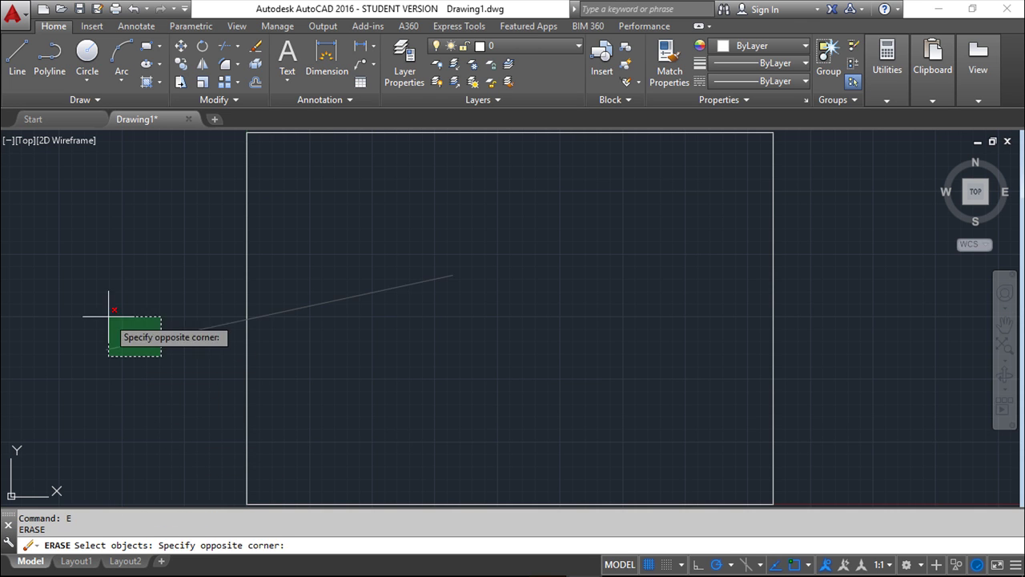
{"action": "left_click", "coordinate": [109, 316]}
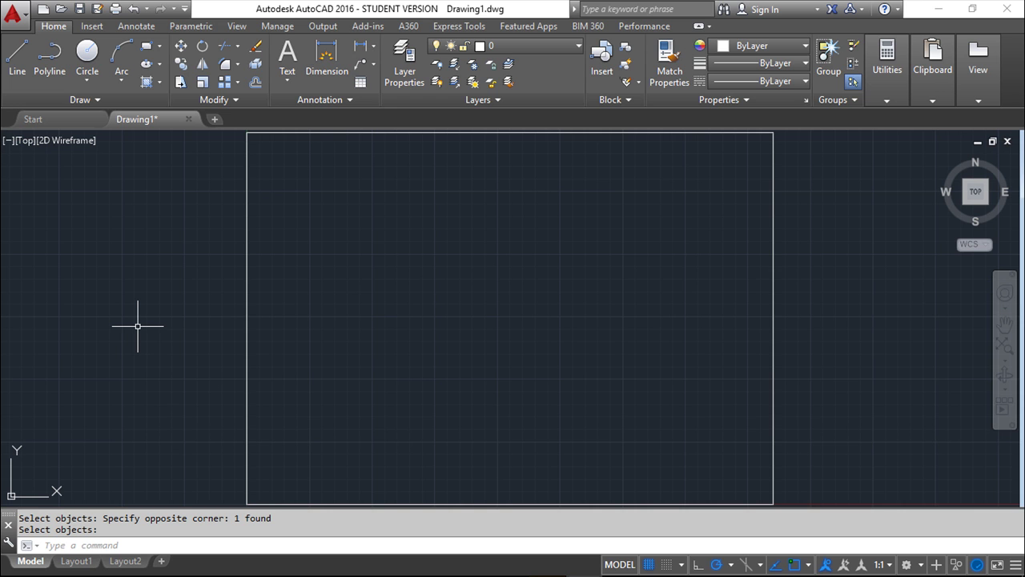
Switch limits checking ON through the LIMITS command
{"action": "type", "text": "LIMITS"}
{"action": "key", "text": "Return"}
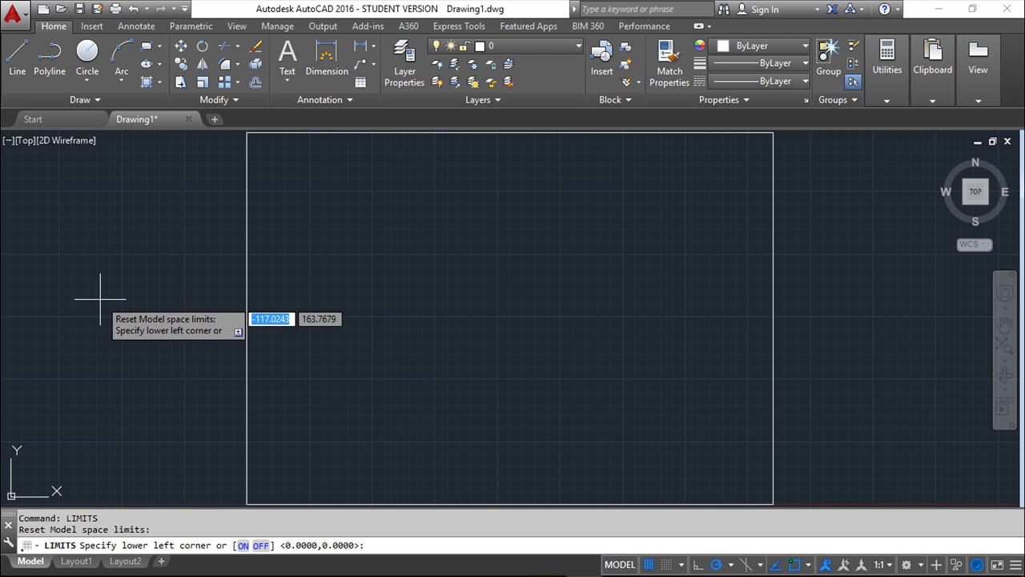
{"action": "left_click", "coordinate": [241, 546]}
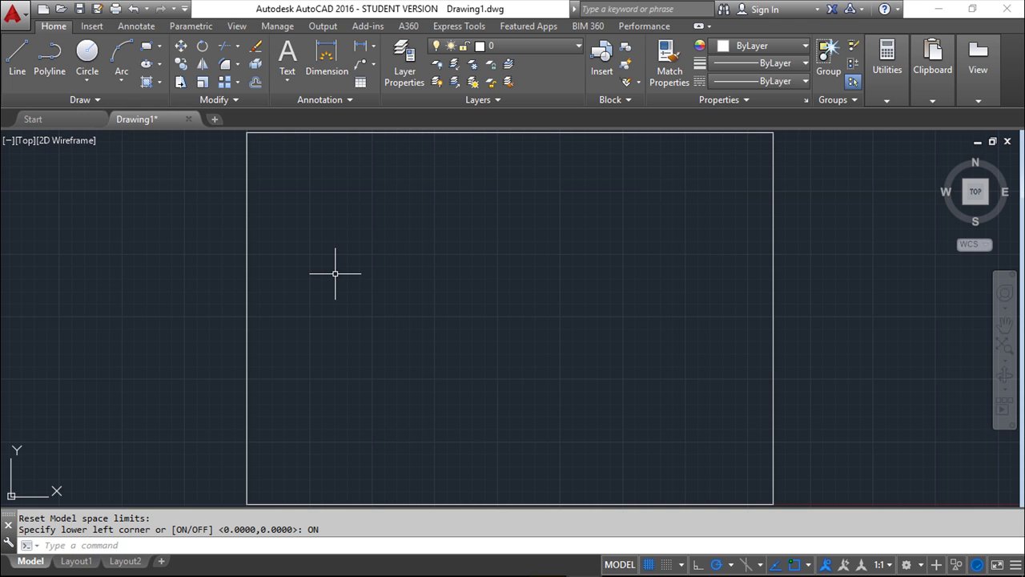
{"action": "type", "text": "L"}
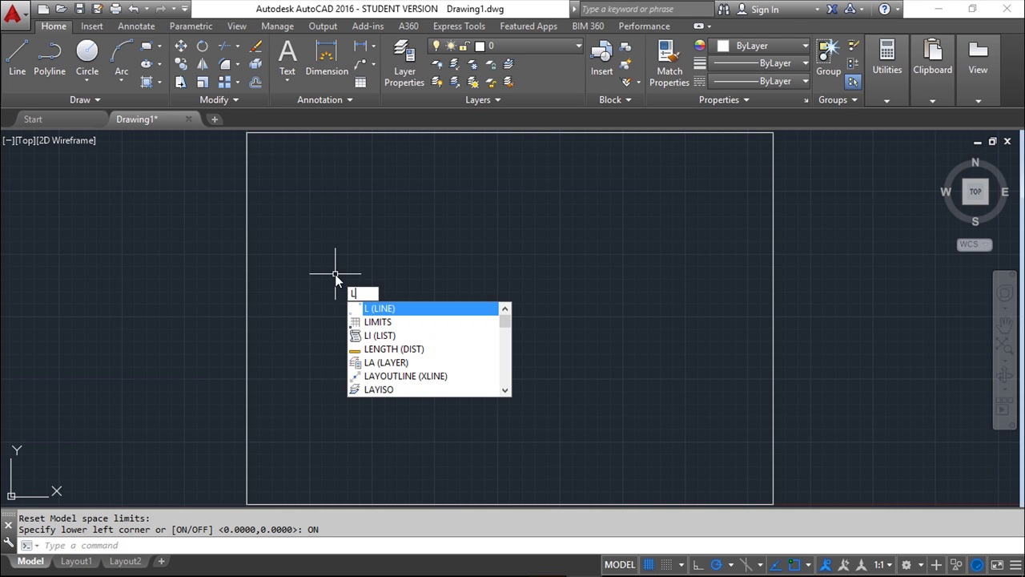
{"action": "key", "text": "Return"}
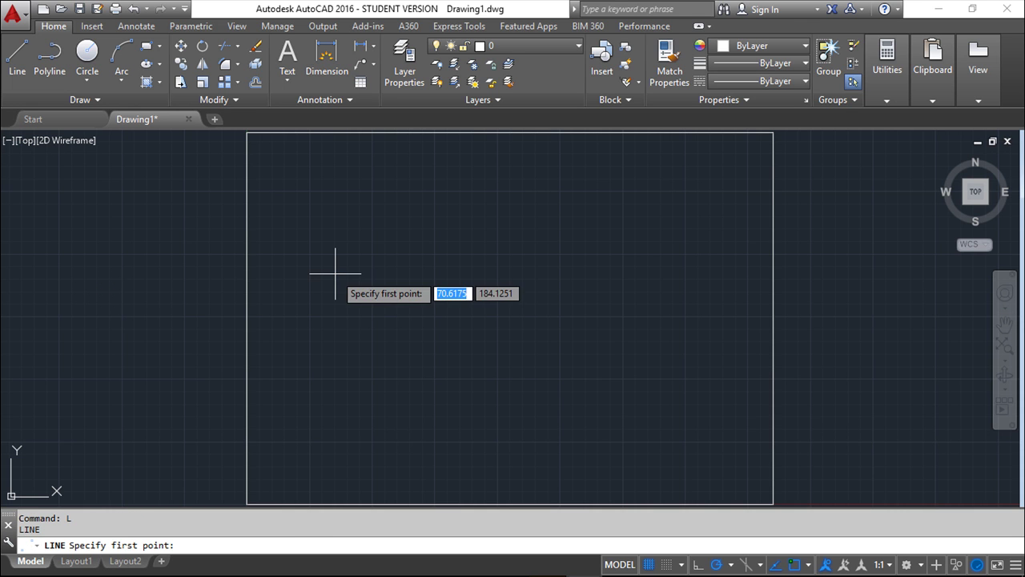
{"action": "left_click", "coordinate": [550, 231]}
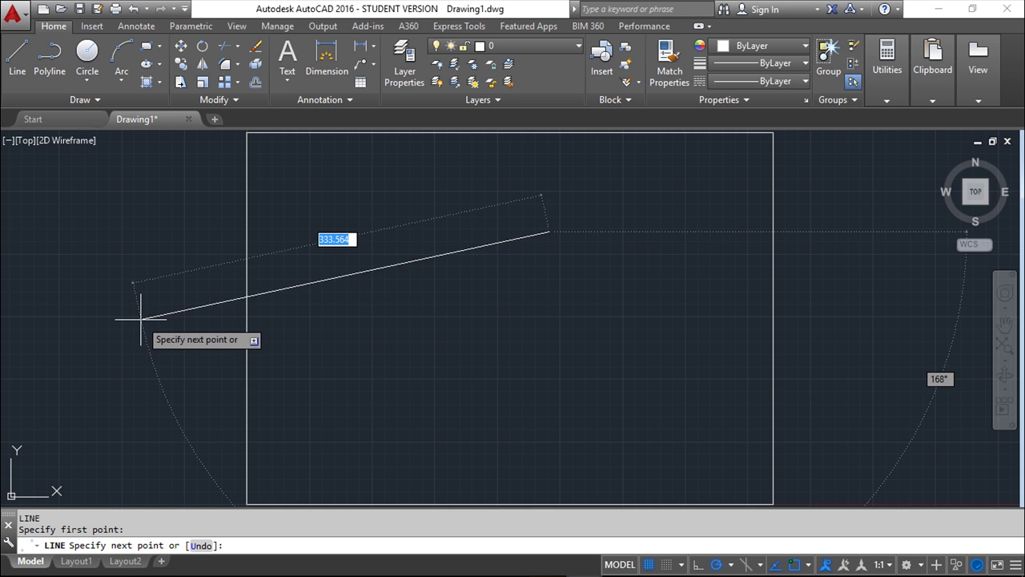
{"action": "left_click", "coordinate": [128, 330]}
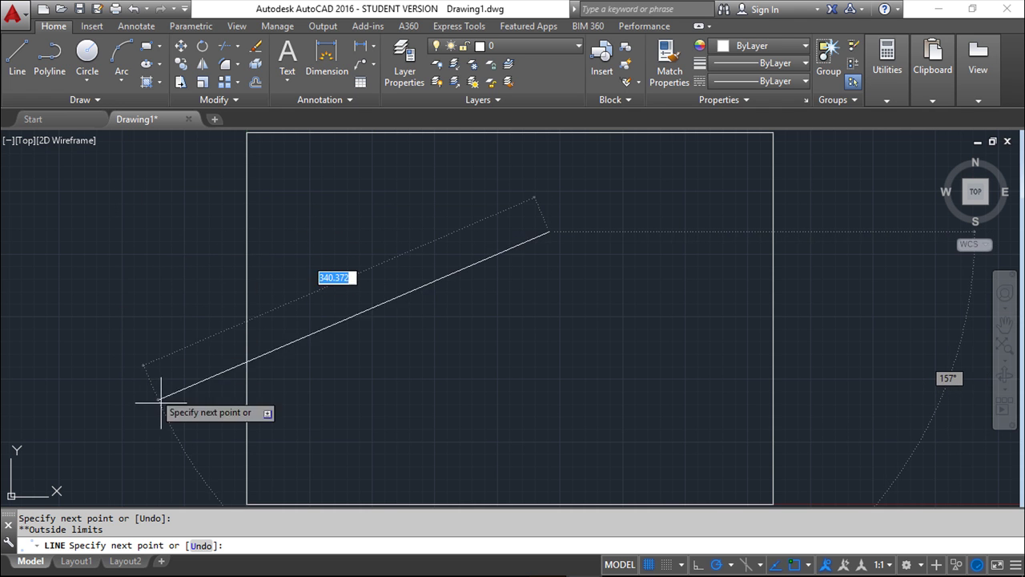
{"action": "key", "text": "Escape"}
{"action": "key", "text": "Escape"}
{"action": "key", "text": "Escape"}
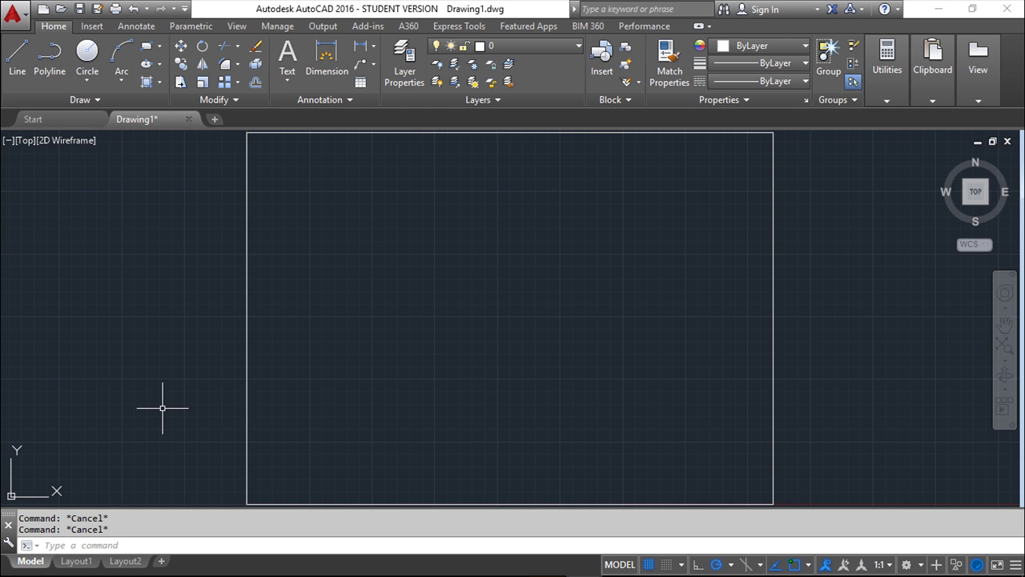
Zoom out and pan until the whole limits rectangle is framed with space around it
{"action": "scroll", "coordinate": [217, 385], "scroll_direction": "down", "scroll_amount": 2}
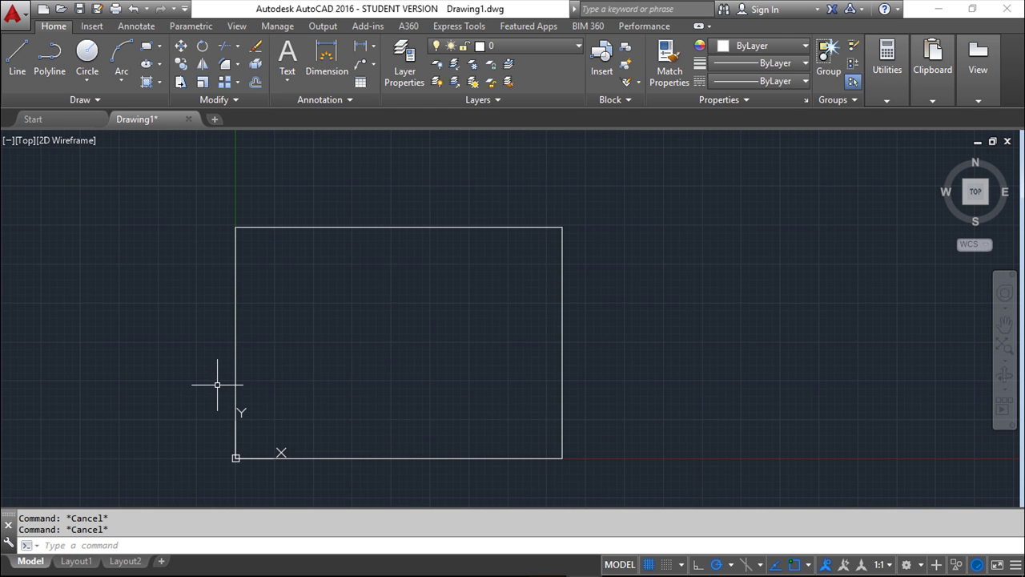
{"action": "middle_click_drag", "start_coordinate": [333, 361], "coordinate": [297, 330]}
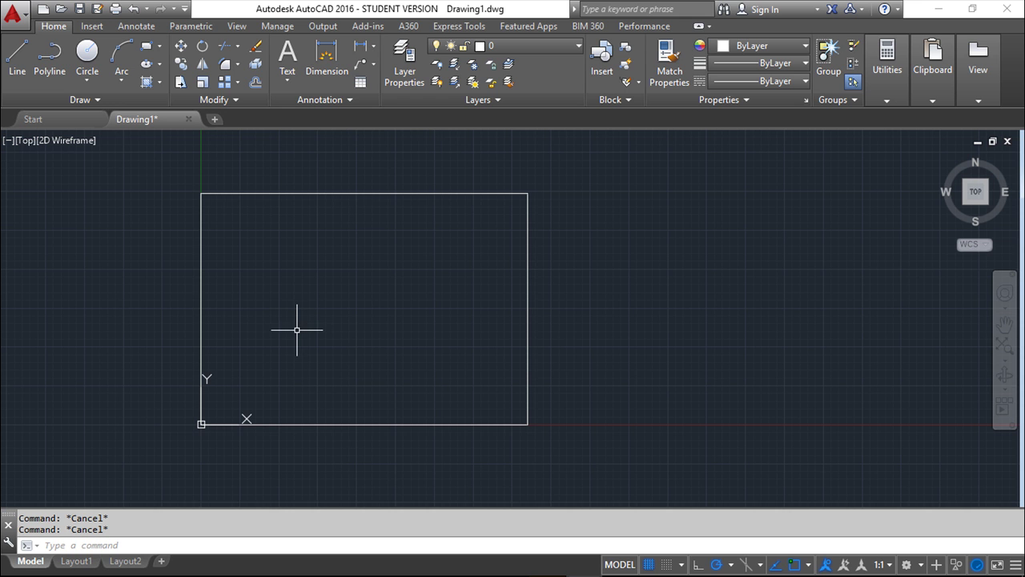
{"action": "scroll", "coordinate": [445, 276], "scroll_direction": "up", "scroll_amount": 2}
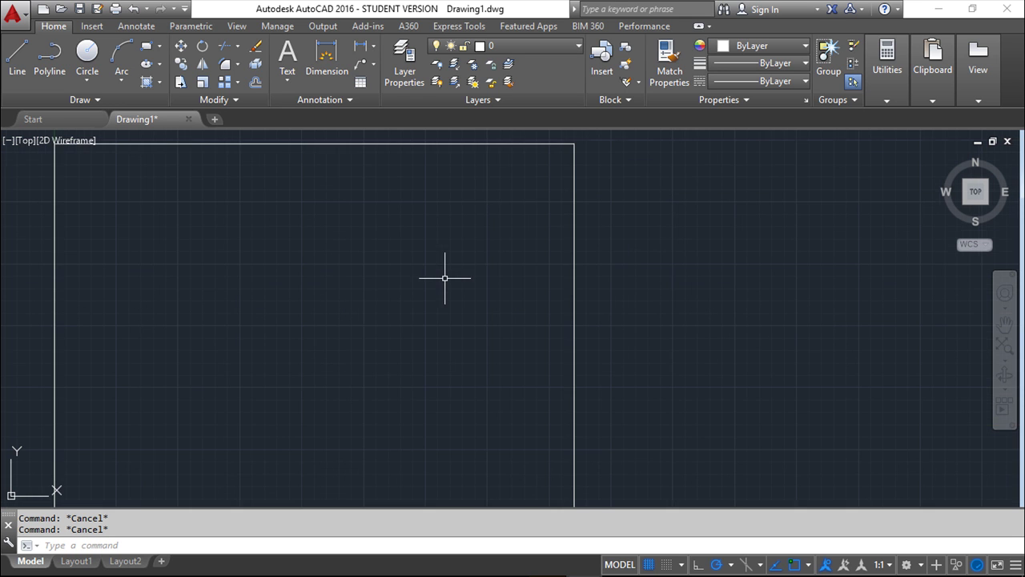
{"action": "scroll", "coordinate": [365, 267], "scroll_direction": "down", "scroll_amount": 2}
{"action": "middle_click_drag", "start_coordinate": [361, 267], "coordinate": [372, 272]}
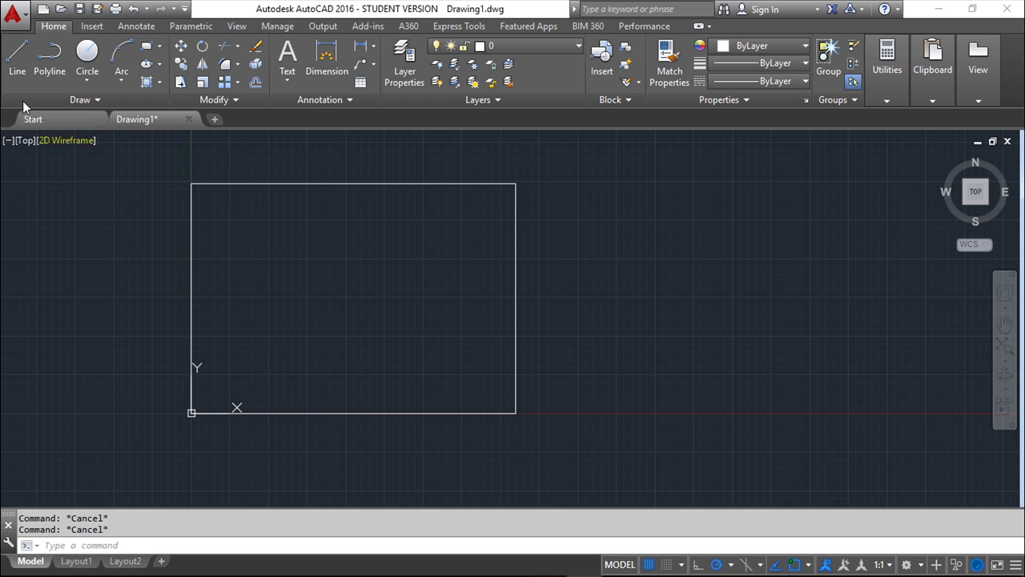
Draw a V-shaped line from upper left down to bottom middle and back up toward the top
{"action": "left_click", "coordinate": [16, 59]}
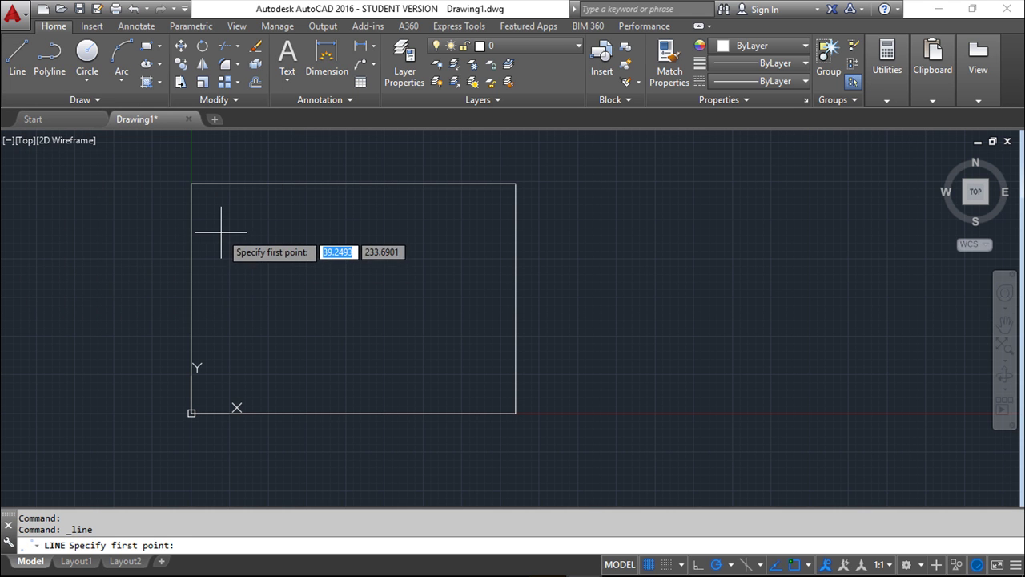
{"action": "left_click", "coordinate": [222, 231]}
{"action": "left_click", "coordinate": [372, 384]}
{"action": "left_click", "coordinate": [417, 227]}
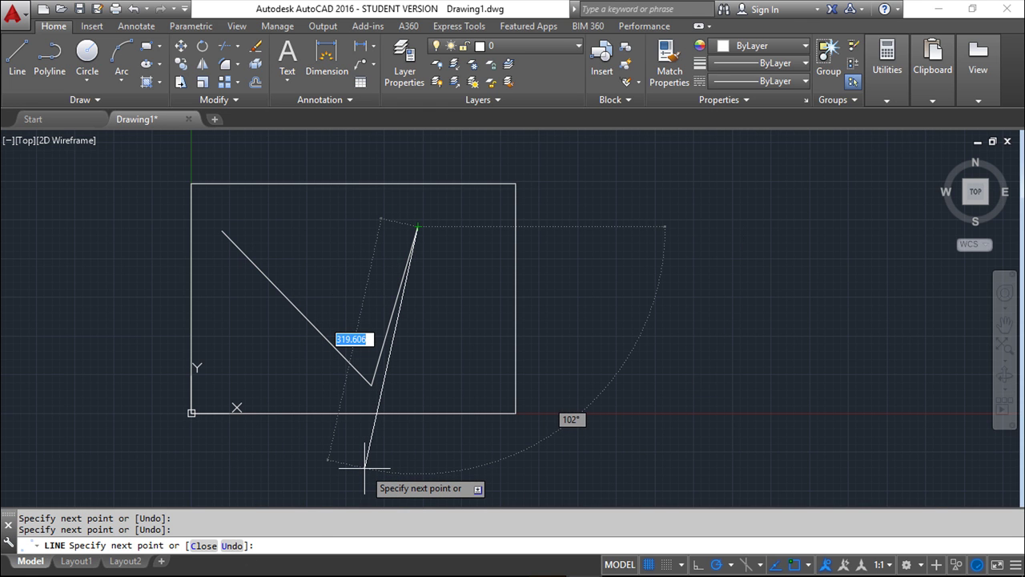
Undo the second segment with U and end the LINE command
{"action": "type", "text": "u"}
{"action": "key", "text": "Return"}
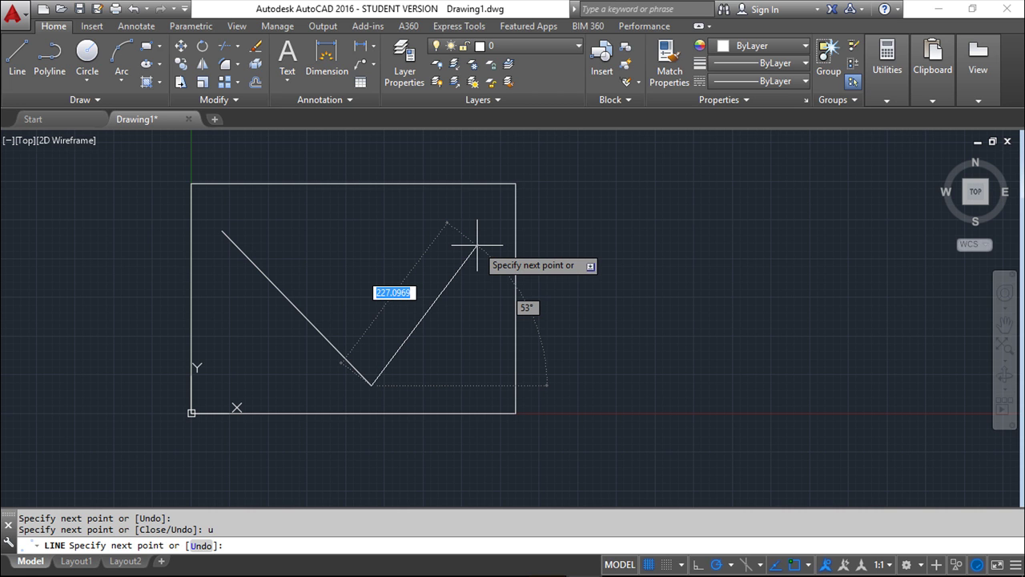
{"action": "key", "text": "Escape"}
{"action": "key", "text": "Escape"}
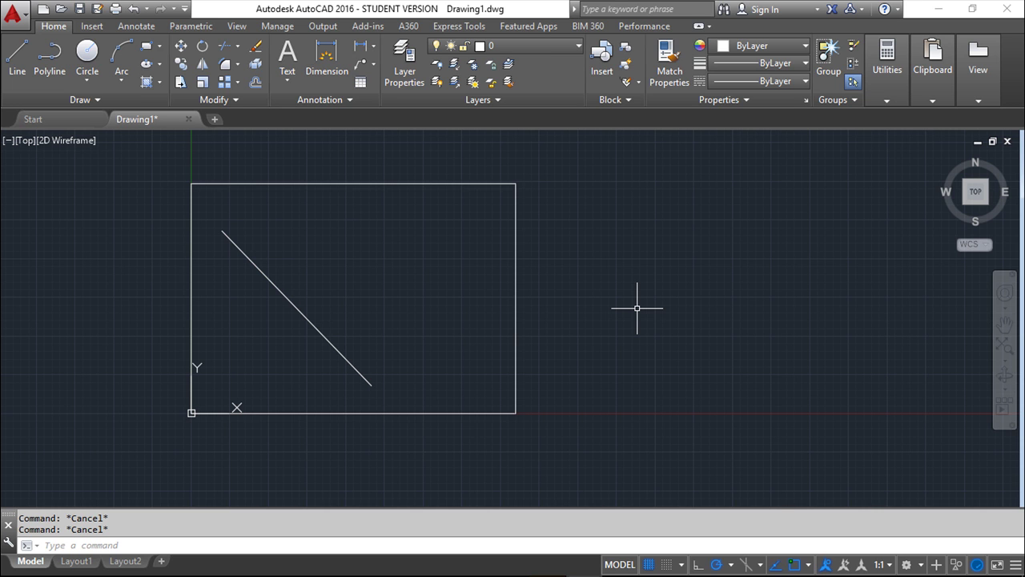
{"action": "type", "text": "E"}
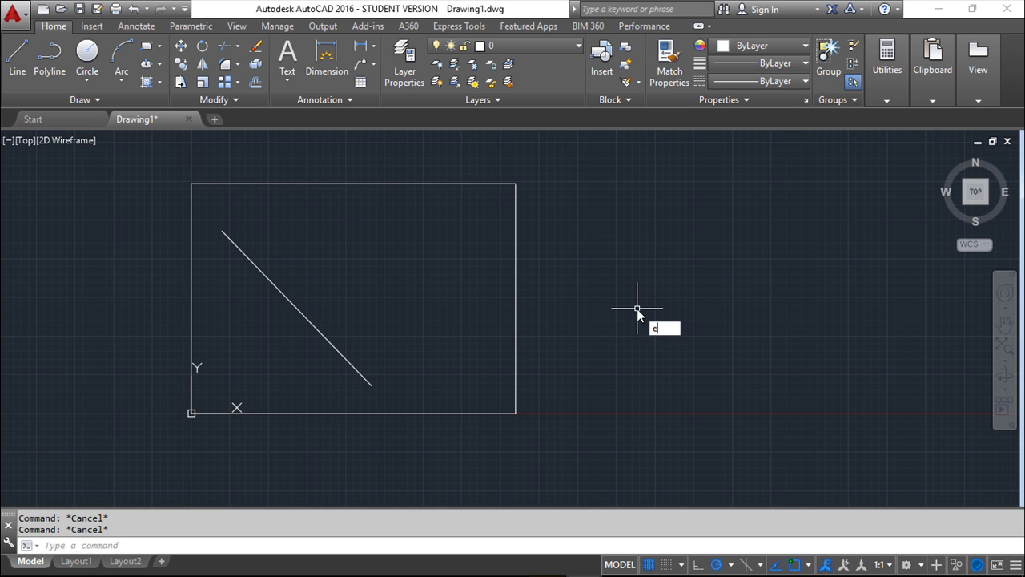
{"action": "key", "text": "Return"}
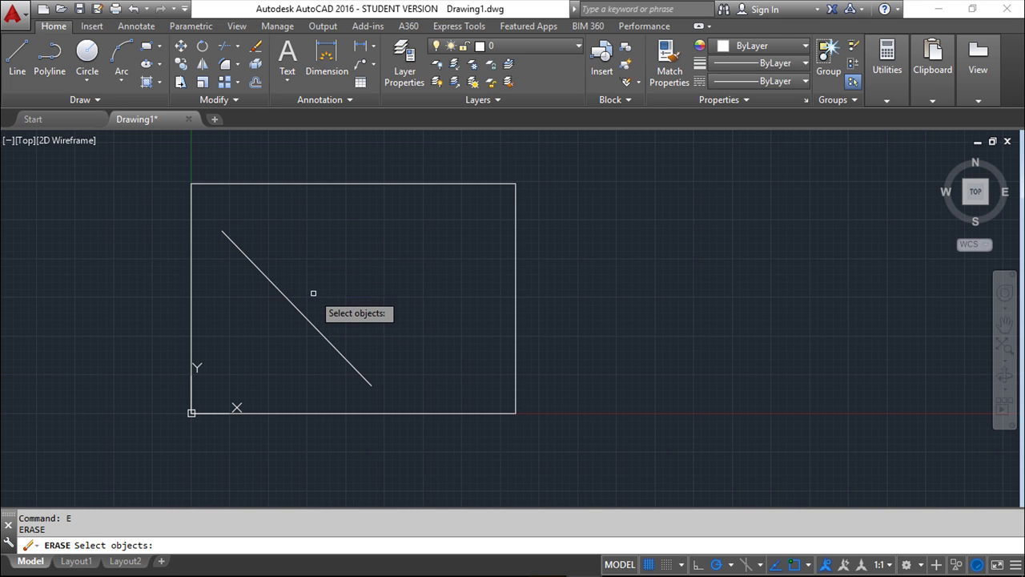
{"action": "key", "text": "Escape"}
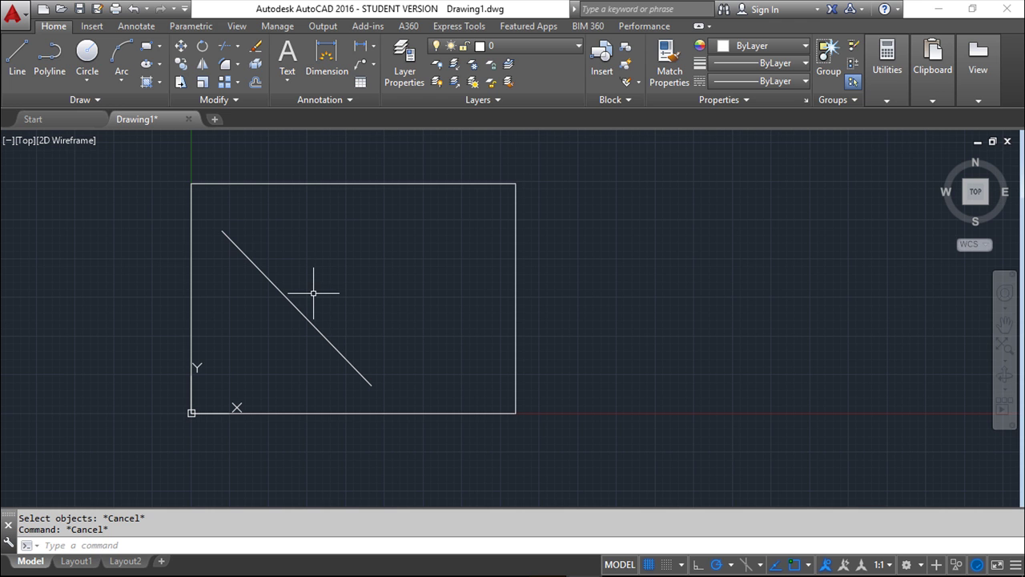
Start a new line with its first point near the rectangle's top, right of the diagonal
{"action": "left_click", "coordinate": [19, 55]}
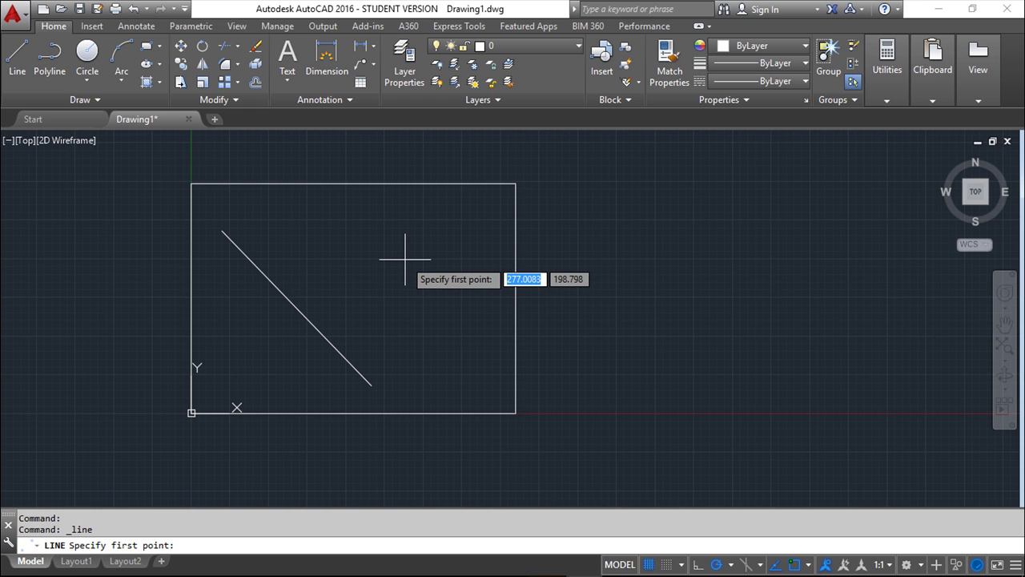
{"action": "left_click", "coordinate": [350, 227]}
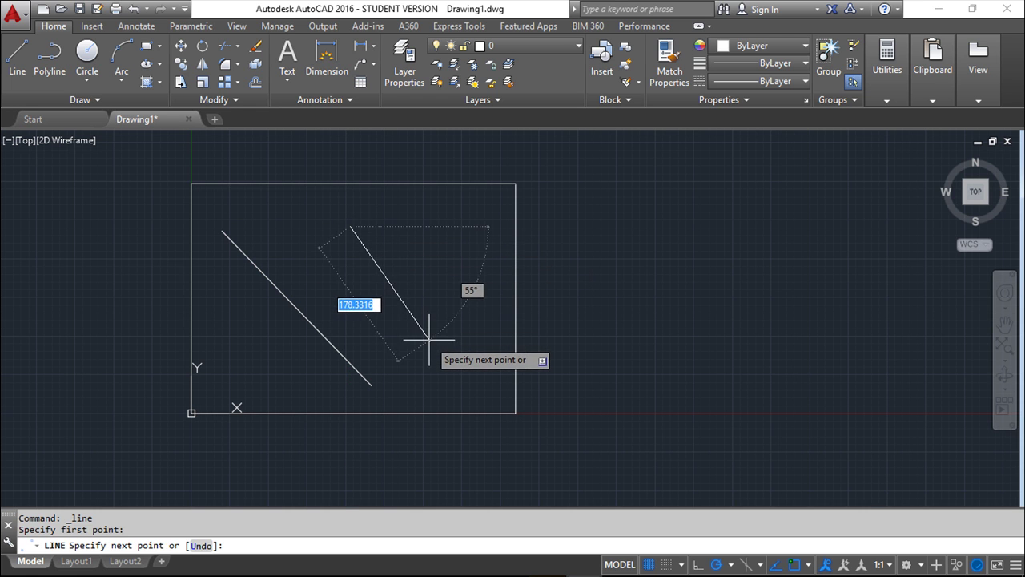